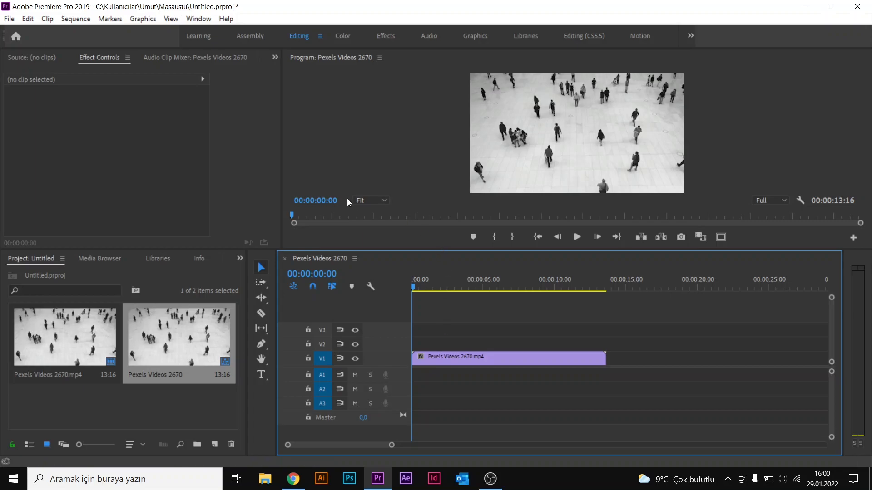
Enlarge the program monitor and add a text layer reading "umutium" in the lower part of the crowd footage.
left_click_drag(407, 248, 357, 315)
left_click(261, 417)
left_click(563, 202)
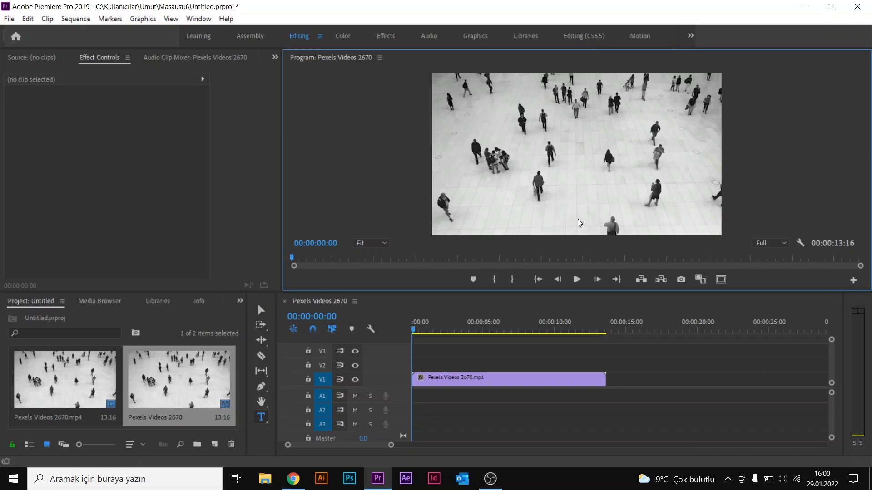
type("umu")
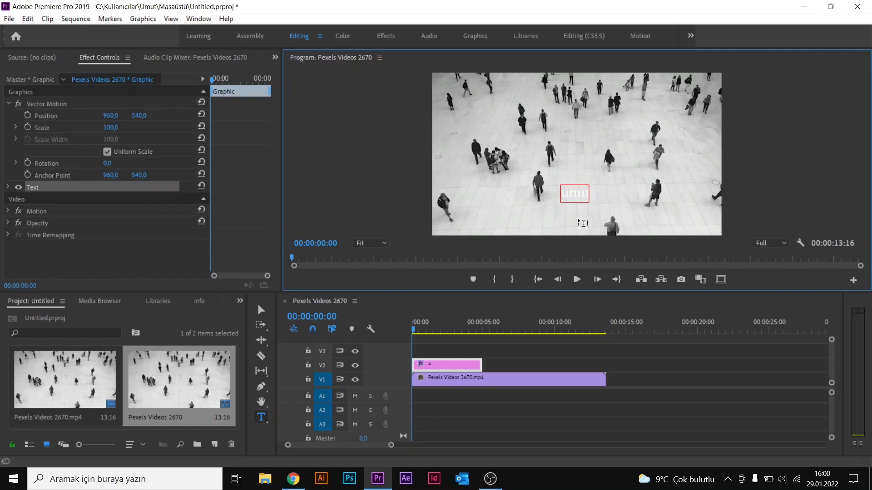
type("tium")
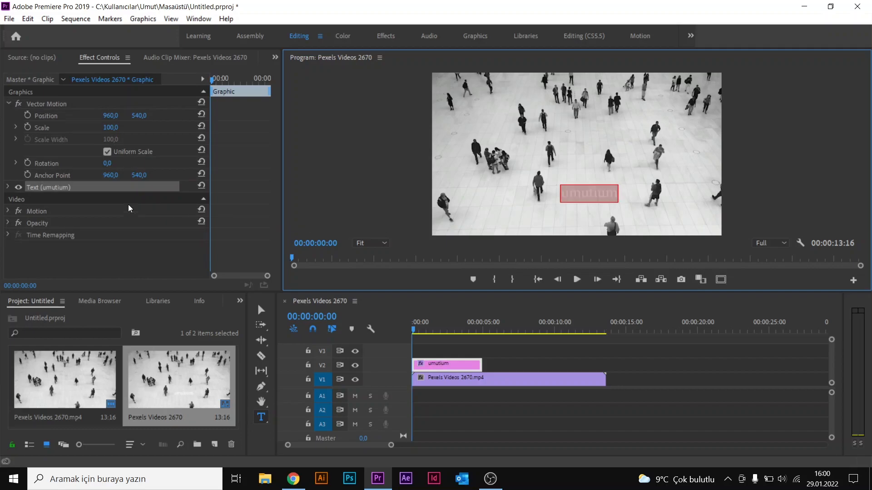
Set the fill colour of the umutium text to blue 0D67E2.
left_click(7, 187)
scroll(121, 235, "down", 4)
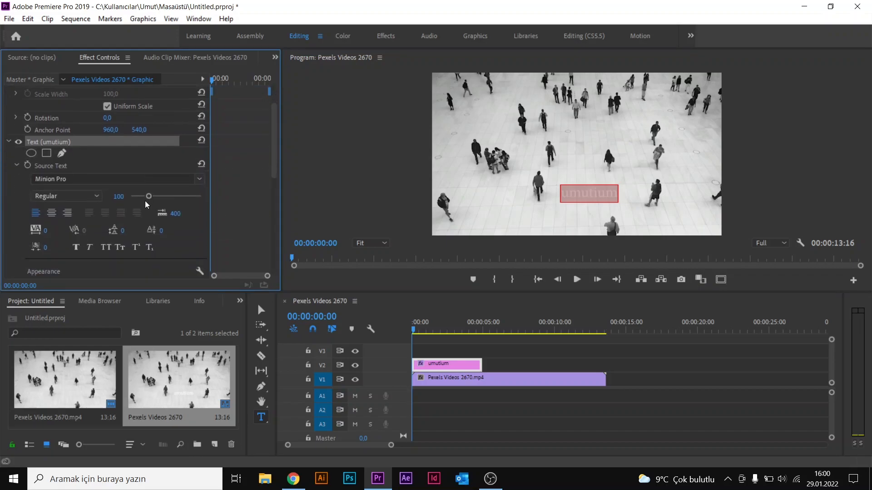
left_click(58, 243)
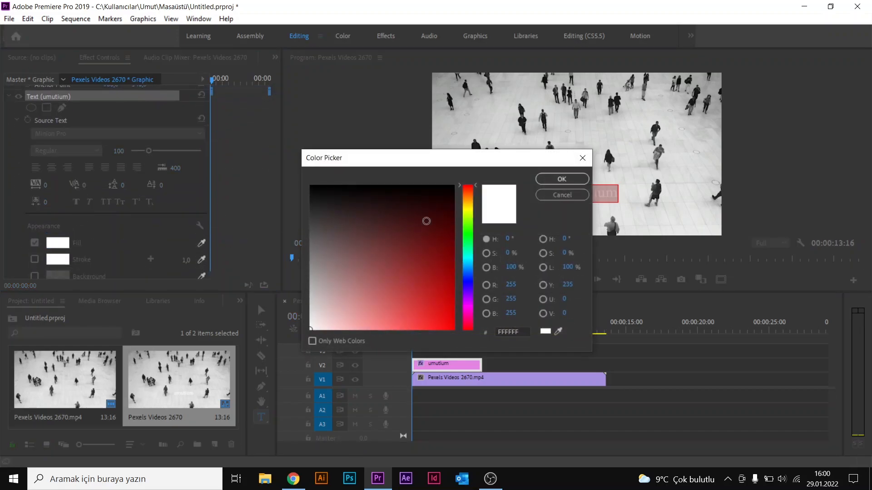
left_click_drag(471, 268, 472, 289)
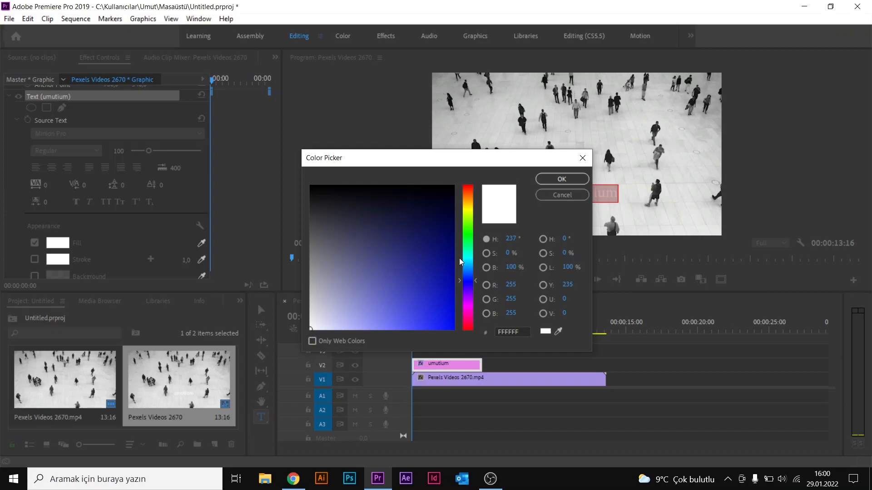
mouse_move(469, 286)
left_mouse_down()
mouse_move(470, 273)
mouse_move(443, 298)
mouse_move(445, 328)
mouse_move(457, 324)
mouse_move(374, 316)
mouse_move(412, 316)
left_mouse_up()
left_click_drag(462, 328, 463, 291)
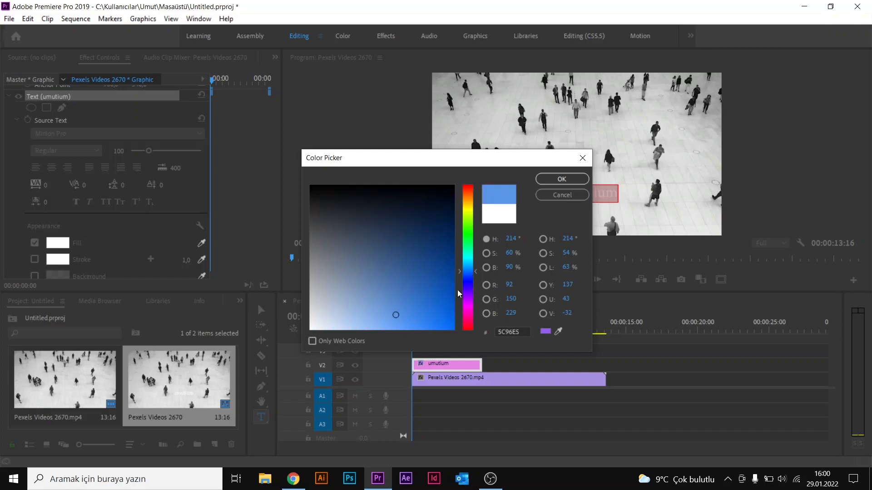
left_click(445, 313)
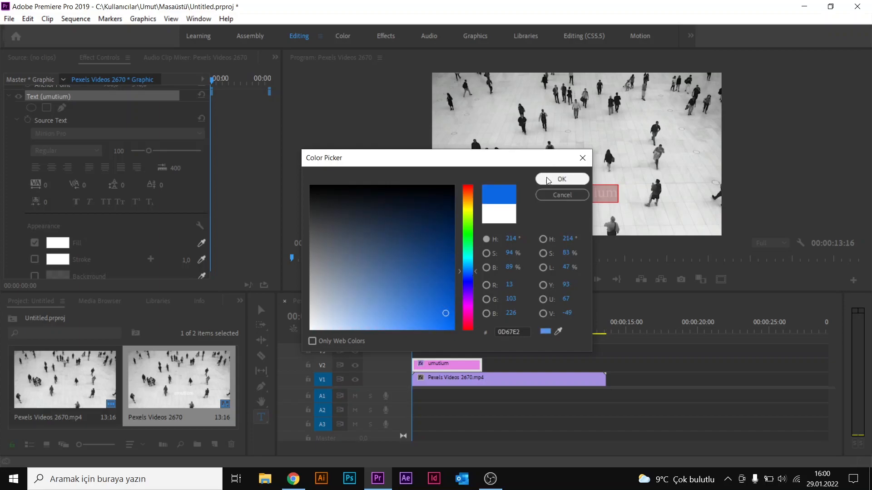
left_click(548, 180)
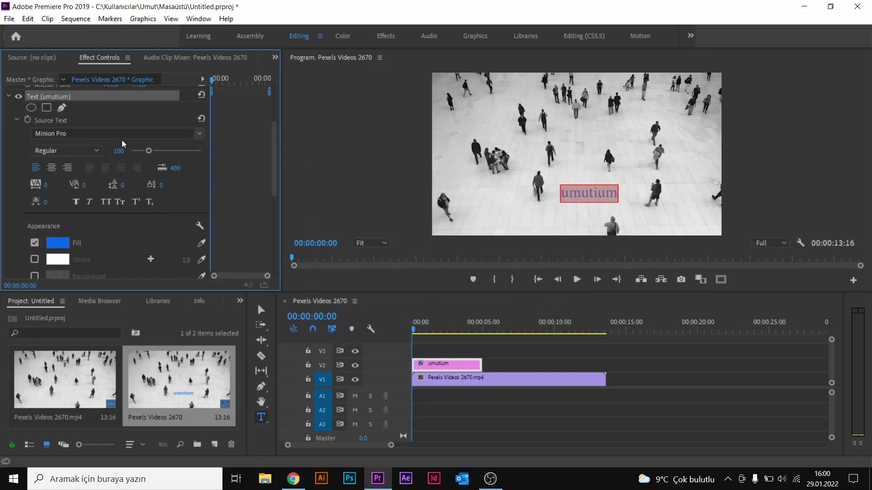
Change the umutium text's font to Cocogoose and set its size to 78.
left_click(199, 133)
scroll(165, 244, "up", 20)
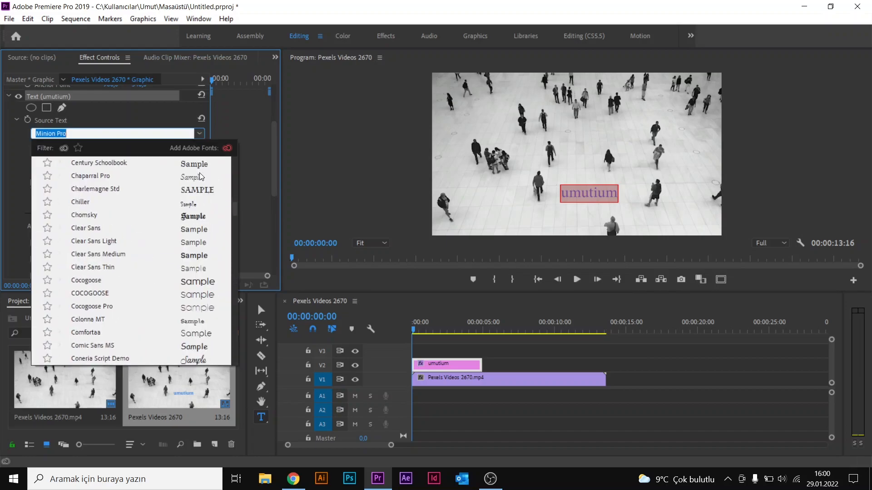
scroll(200, 177, "down", 5)
scroll(200, 177, "down", 3)
scroll(124, 287, "up", 10)
scroll(123, 288, "up", 4)
scroll(116, 252, "down", 8)
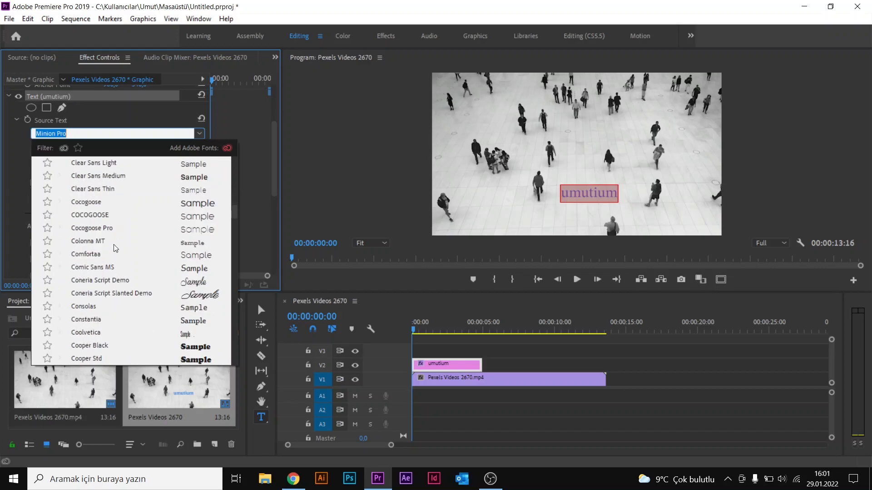
left_click(123, 203)
left_click(94, 155)
left_click(78, 177)
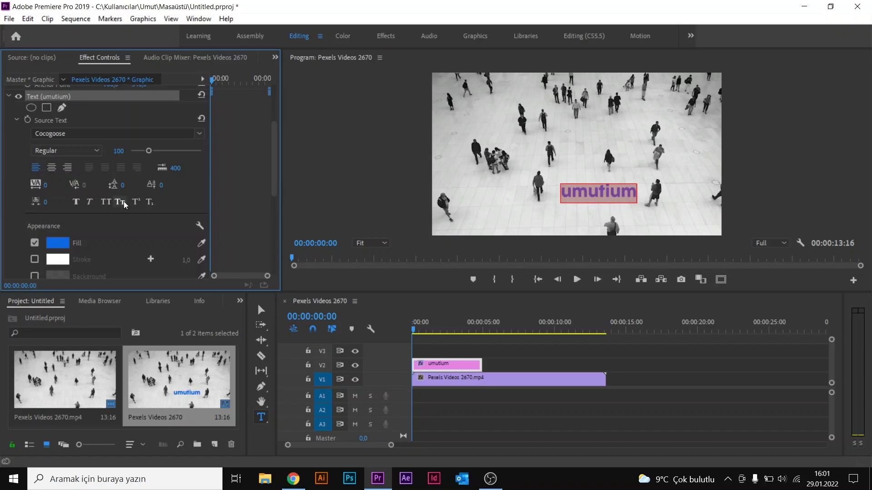
left_click_drag(149, 151, 144, 151)
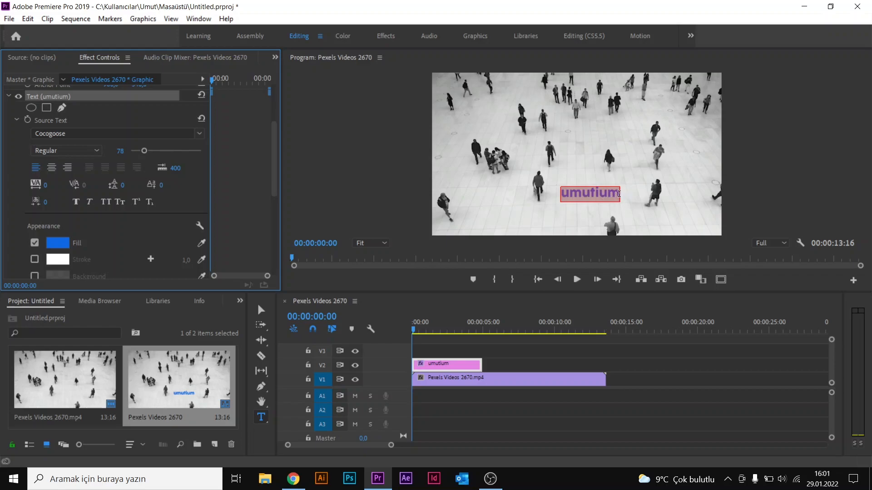
Add a second line with two widely spaced "I" characters under umutium and centre-align the text.
left_click(623, 209)
key("Return")
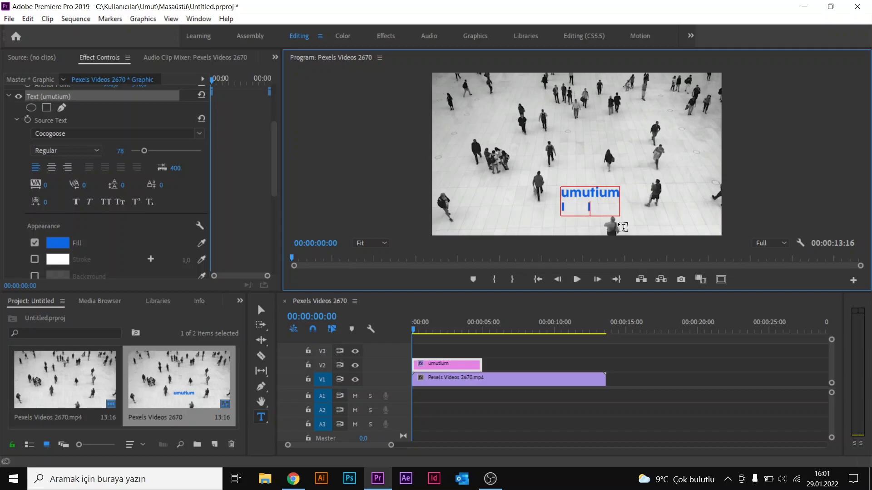
left_click(261, 310)
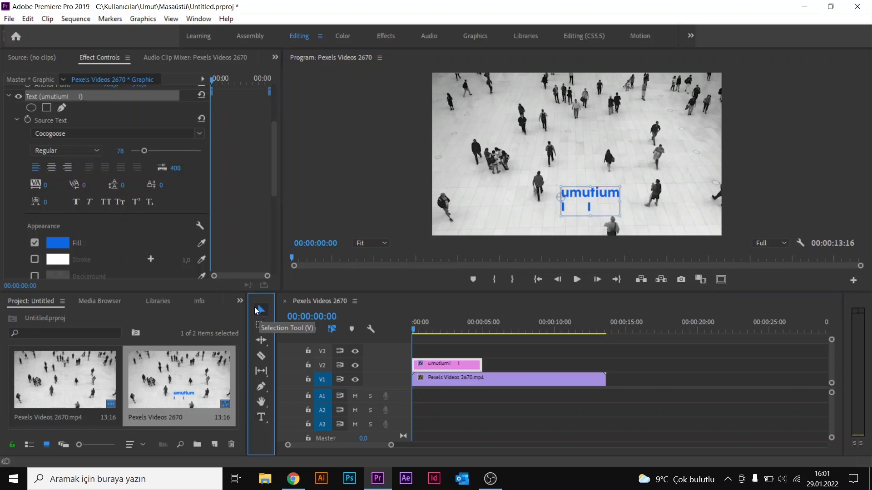
left_click(55, 169)
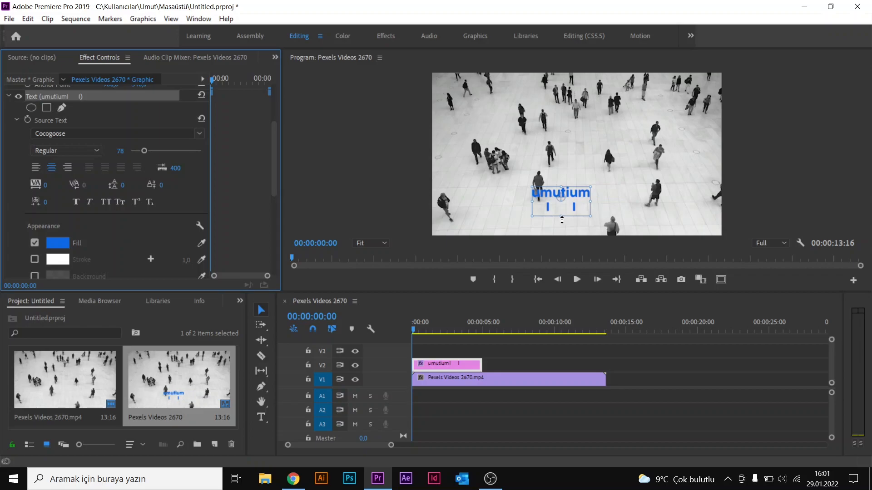
Reduce the spacing between the two characters on the second line and set that line's font size to 132.
key("t")
left_click(582, 245)
key("BackSpace")
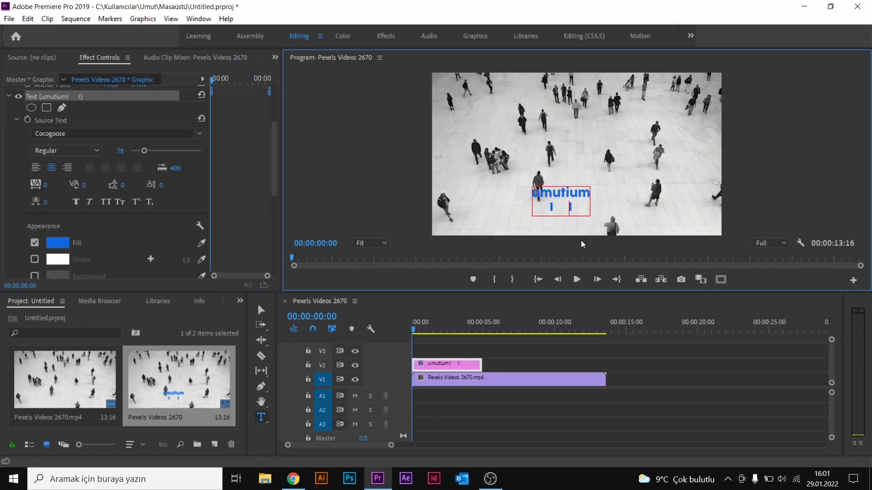
key("BackSpace")
left_click_drag(573, 214, 543, 214)
left_click_drag(144, 151, 154, 151)
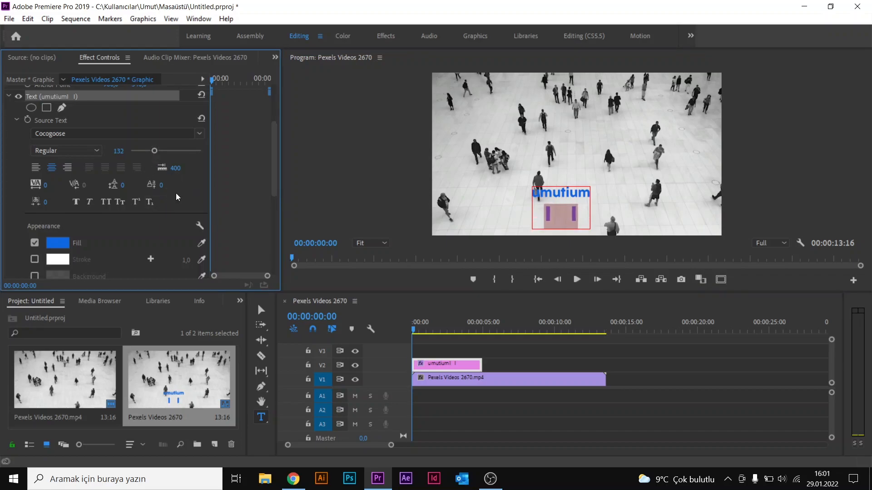
Set the fill colour of the second line's two characters to black 000000.
scroll(179, 197, "down", 2)
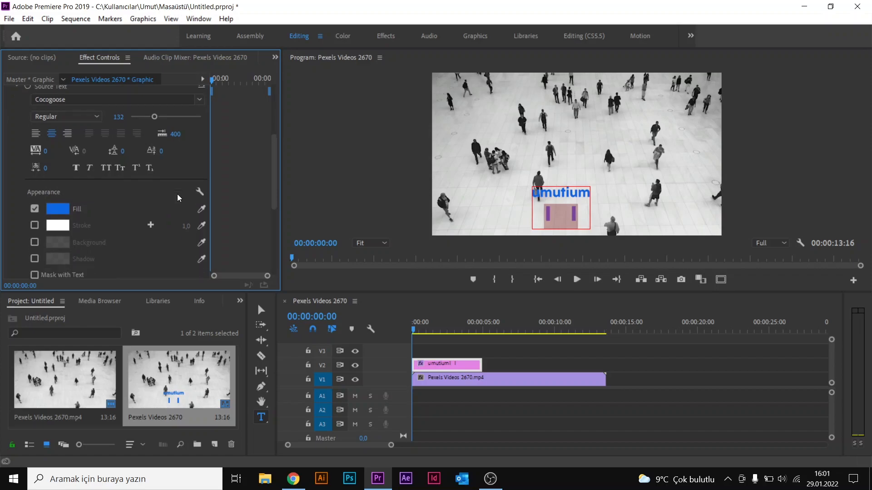
left_click(57, 209)
left_click_drag(330, 195, 302, 182)
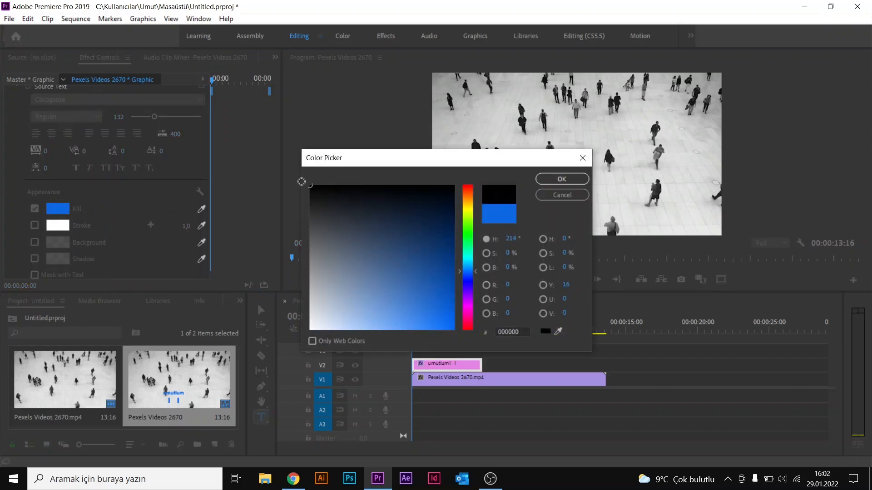
left_click(562, 179)
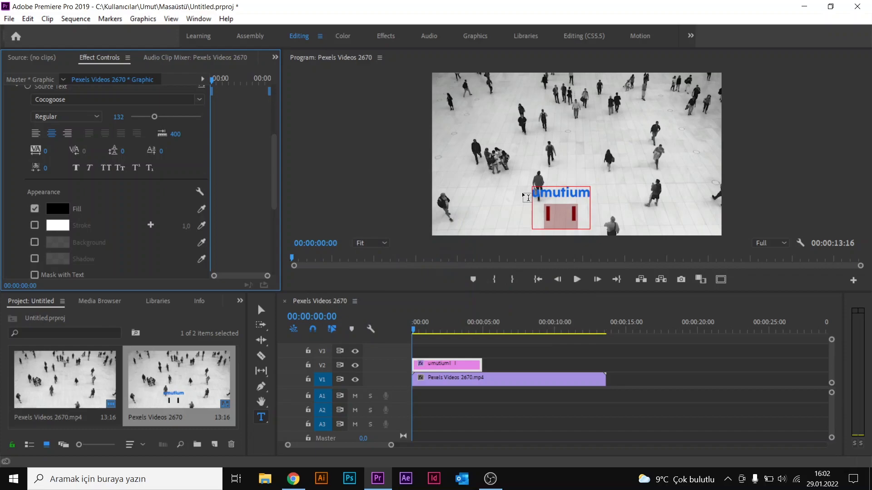
Set the fill colour of the second line's two characters to white FFFFFF.
left_click(57, 209)
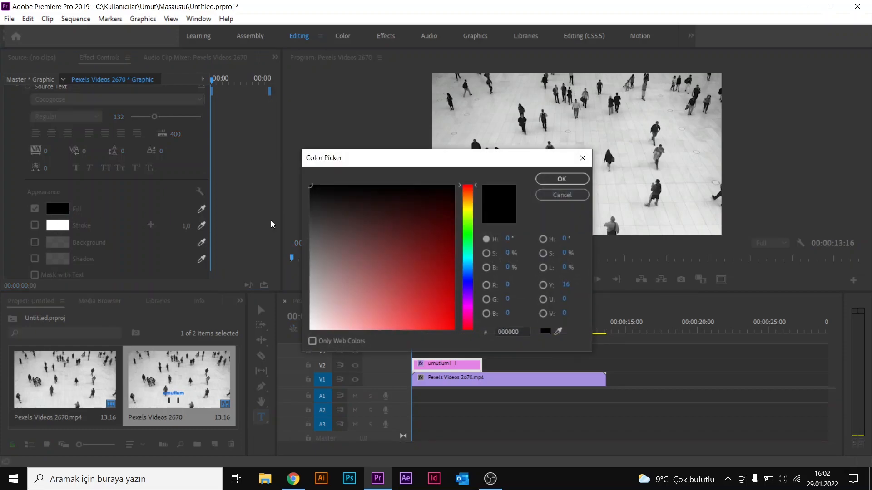
left_click_drag(334, 301, 299, 334)
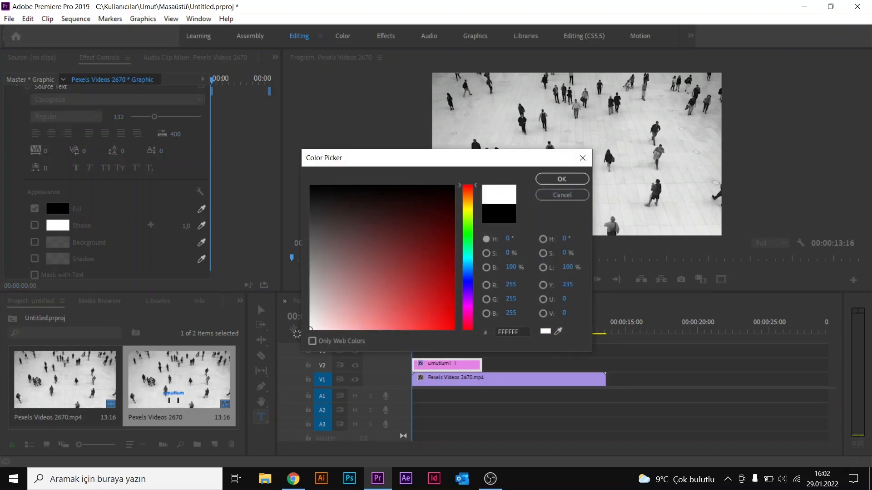
left_click(559, 183)
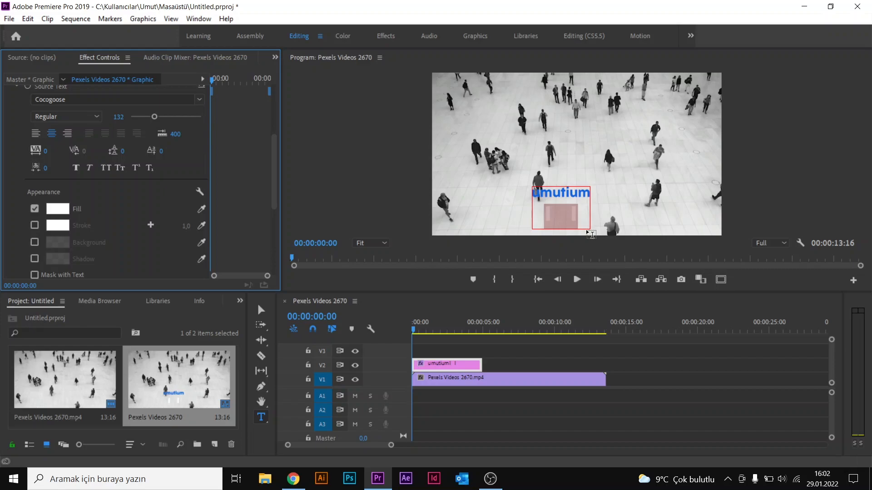
Delete spaces between the two white characters on the second line to bring them closer together.
left_click(565, 219)
key("BackSpace")
key("BackSpace")
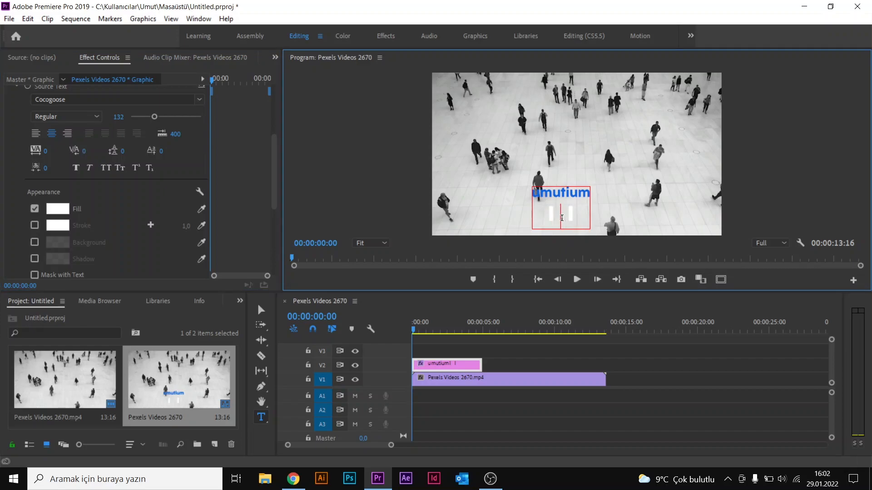
Change the second line's font style to Cocogoose Light.
left_click_drag(576, 219, 543, 218)
scroll(151, 205, "down", 4)
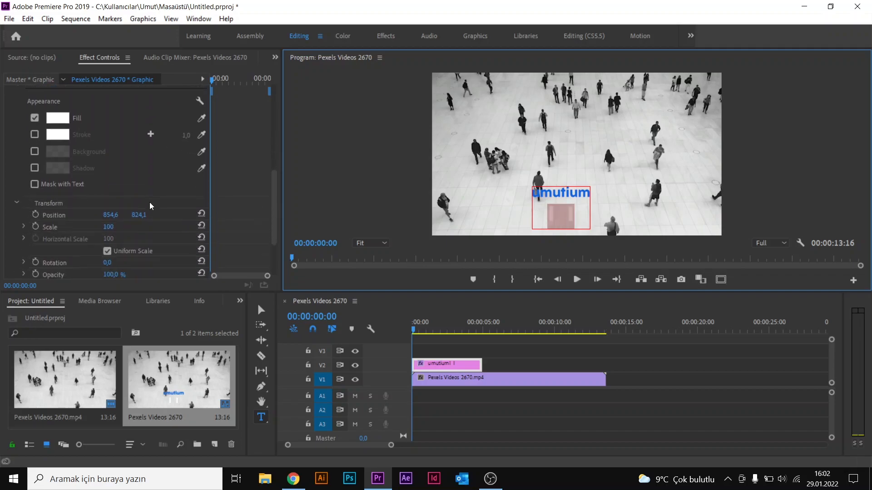
scroll(149, 172, "up", 5)
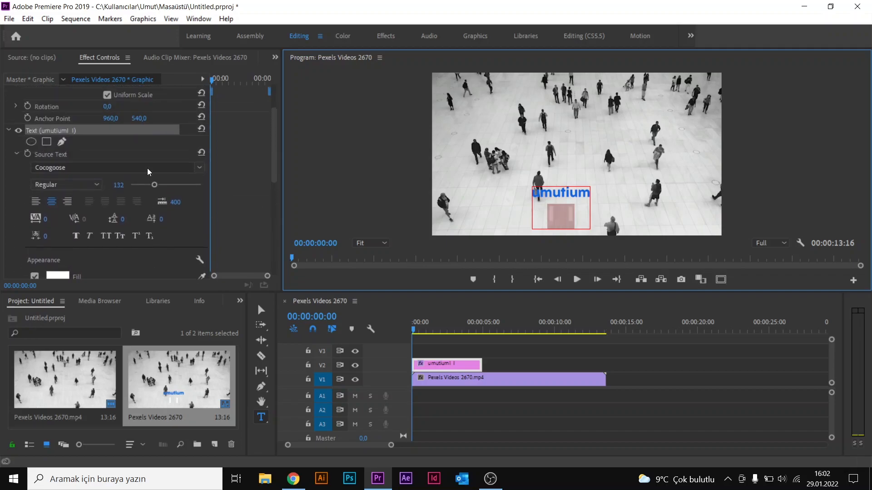
left_click(200, 167)
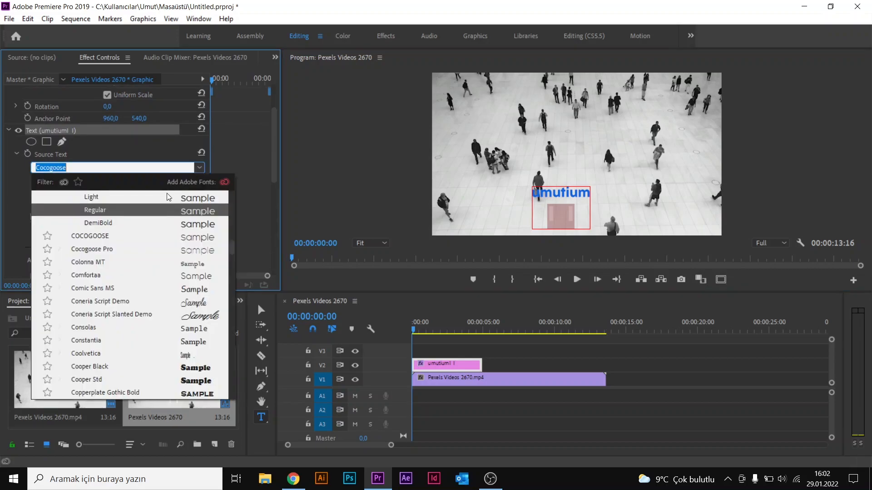
left_click(122, 198)
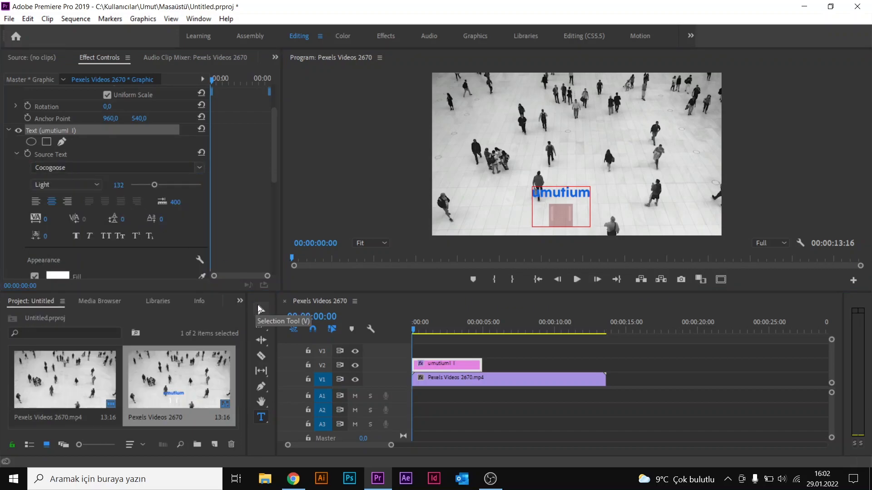
Finish text editing and extend the umutium clip on V2 to the end of the video clip on V1.
left_click(258, 305)
left_click(369, 208)
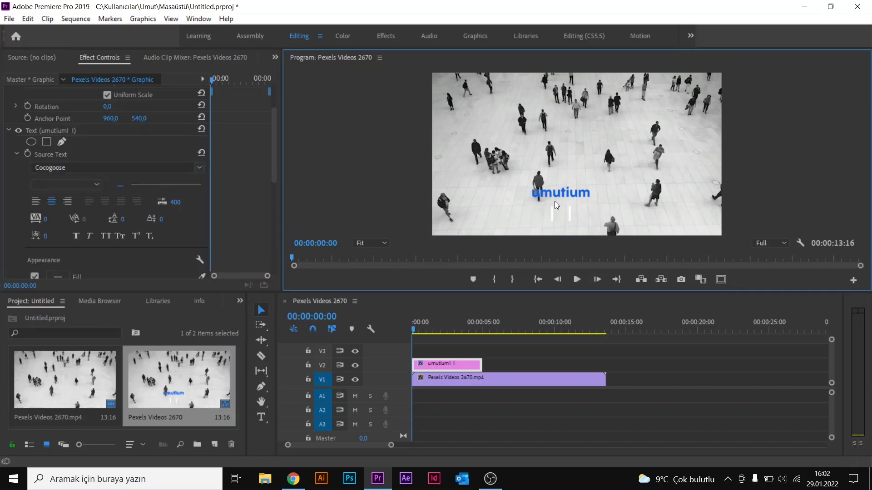
left_click(567, 195)
left_click_drag(482, 364, 611, 378)
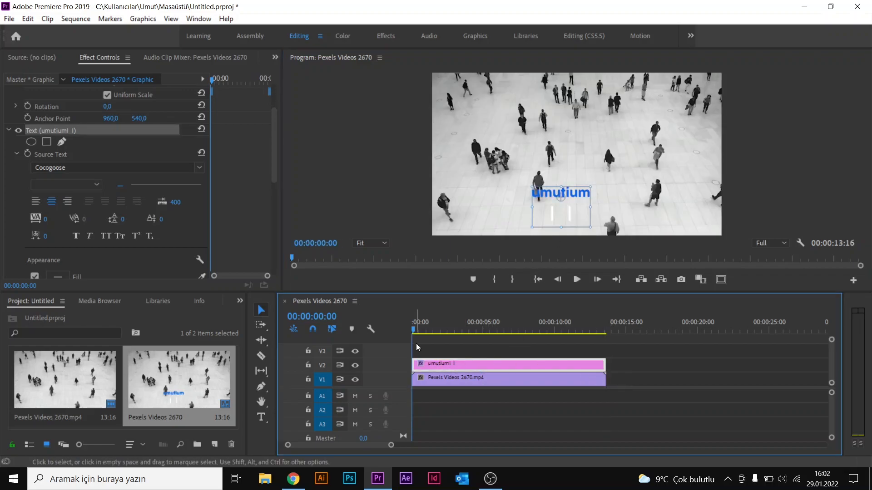
Move the umutium text over the person walking at the frame's lower edge, about 1190, 899, and enable Position keyframing at 00:00:00:00.
scroll(19, 193, "down", 4)
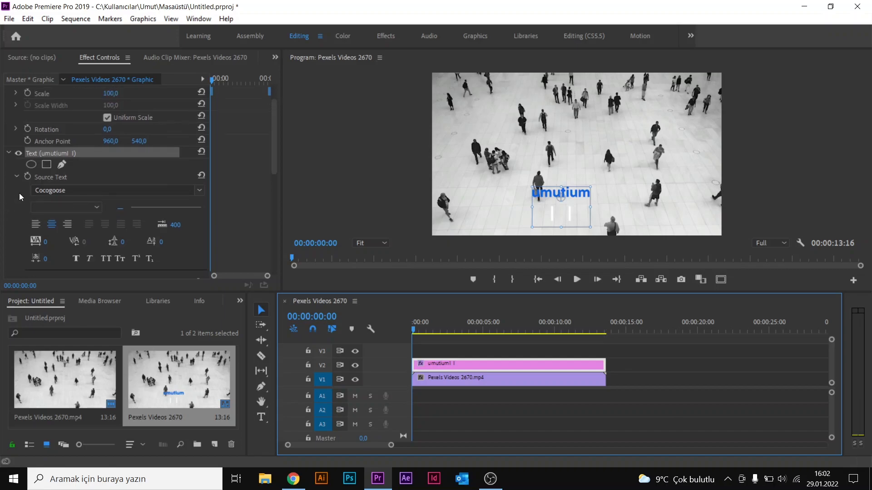
scroll(7, 202, "down", 3)
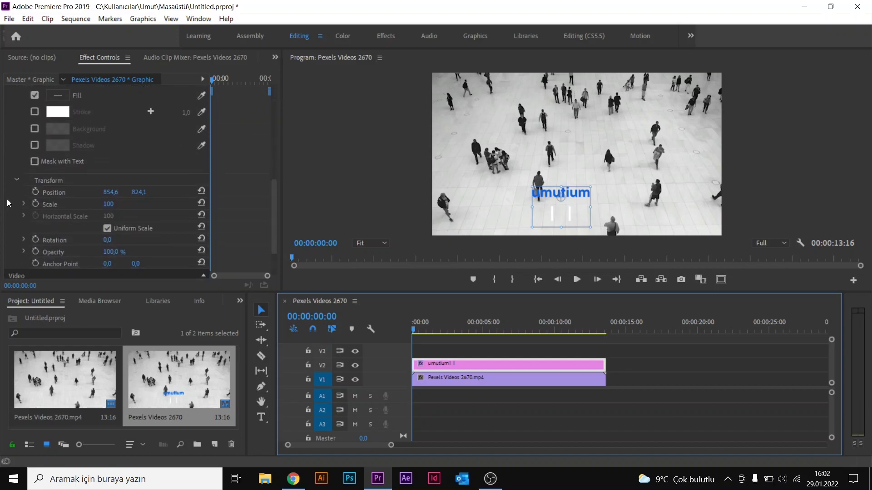
scroll(7, 199, "down", 1)
scroll(7, 199, "up", 1)
left_click(80, 193)
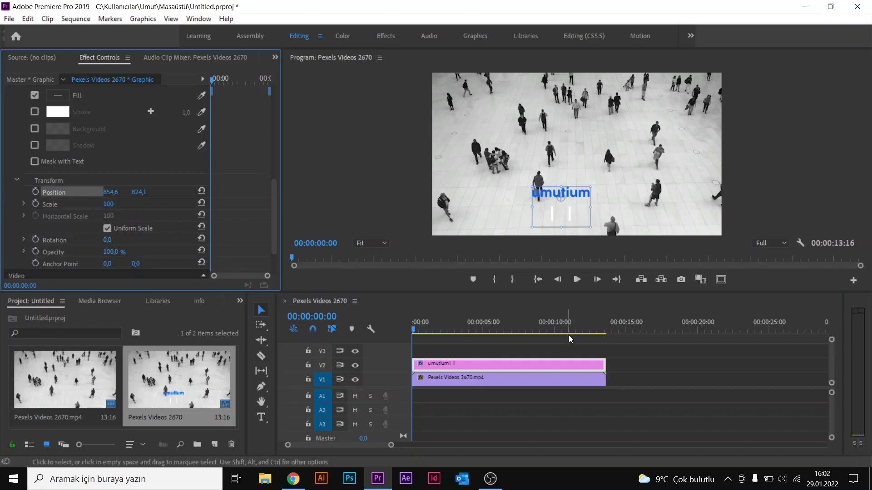
left_click(418, 333)
left_click_drag(418, 333, 398, 333)
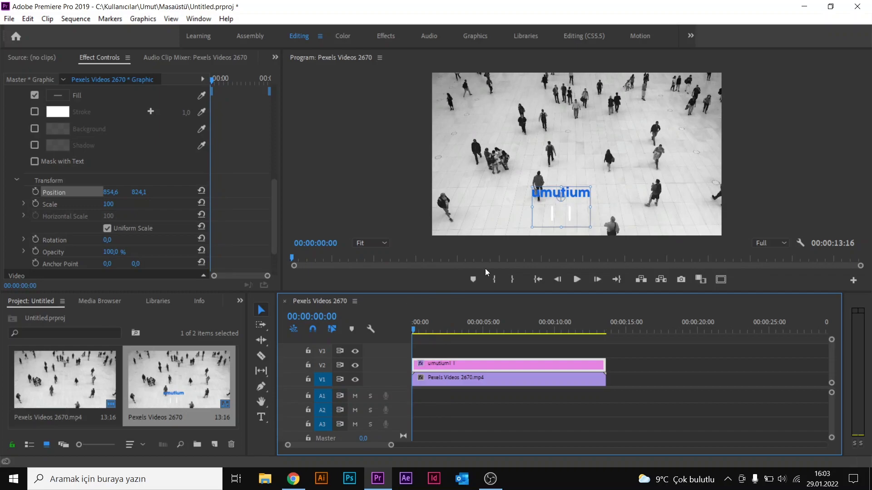
left_click(576, 194)
left_click_drag(576, 194, 626, 205)
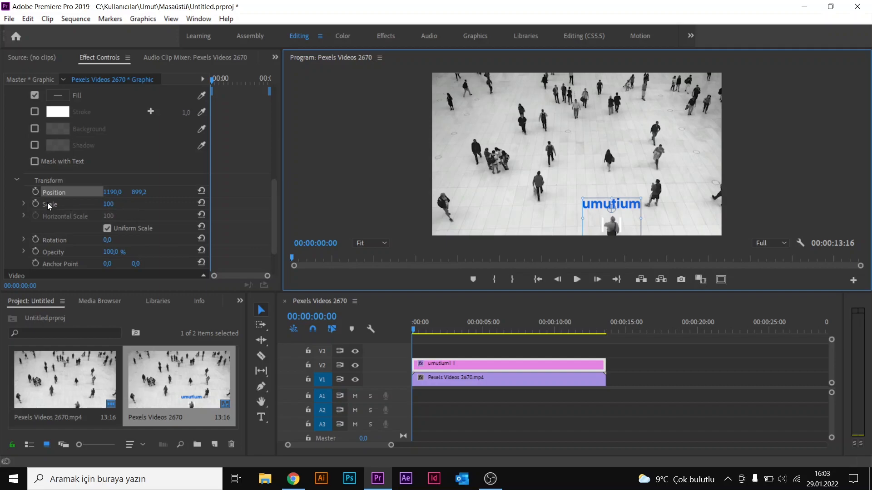
left_click(36, 192)
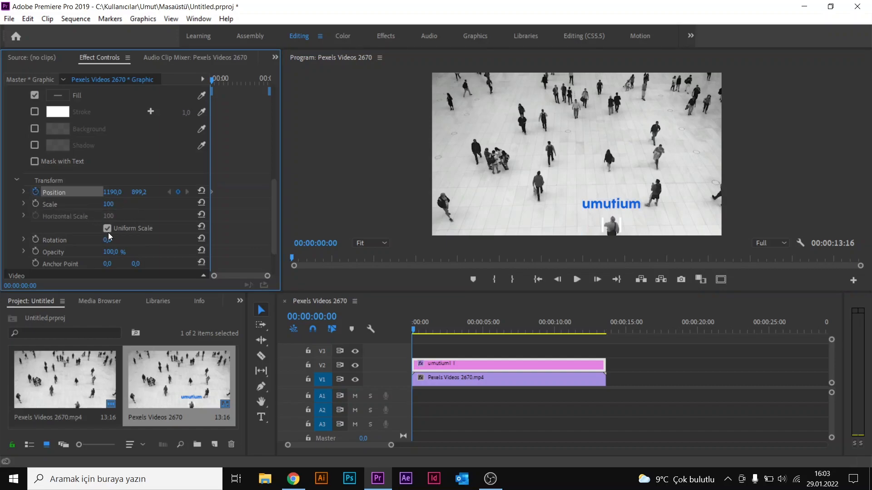
Keyframe the text following the walking person, at about 1168, 733 at 00:00:01:01 and about 1112, 586 at 00:00:02:09.
left_click_drag(414, 330, 427, 333)
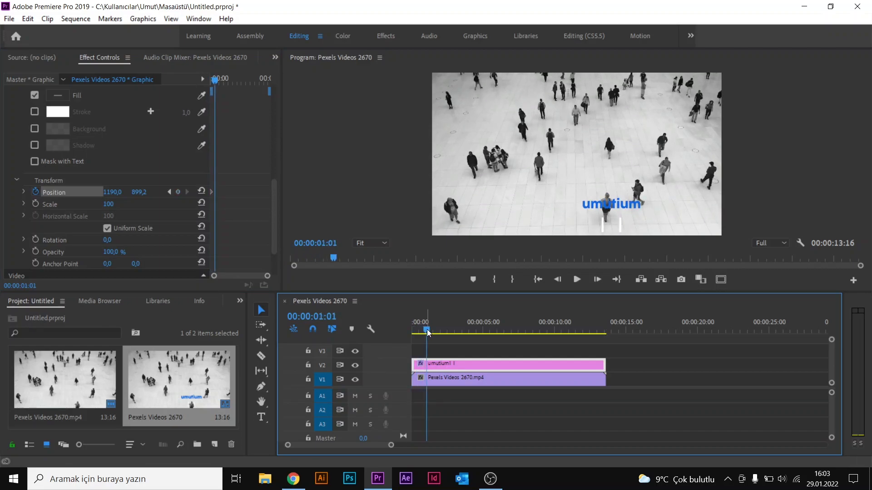
left_click_drag(621, 209, 615, 180)
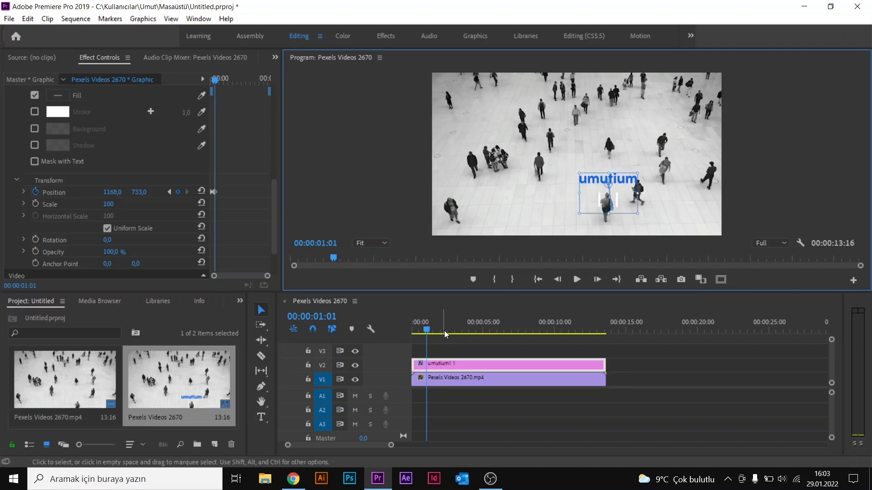
left_click_drag(426, 329, 445, 330)
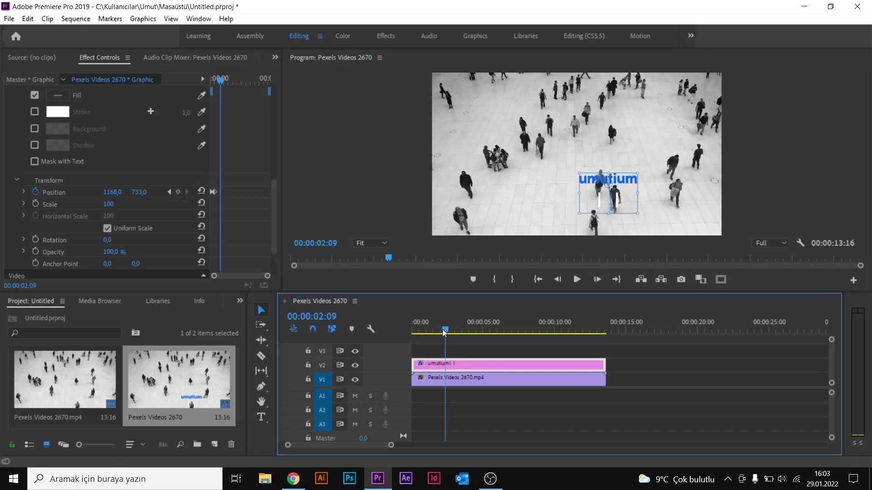
left_click_drag(618, 181, 609, 158)
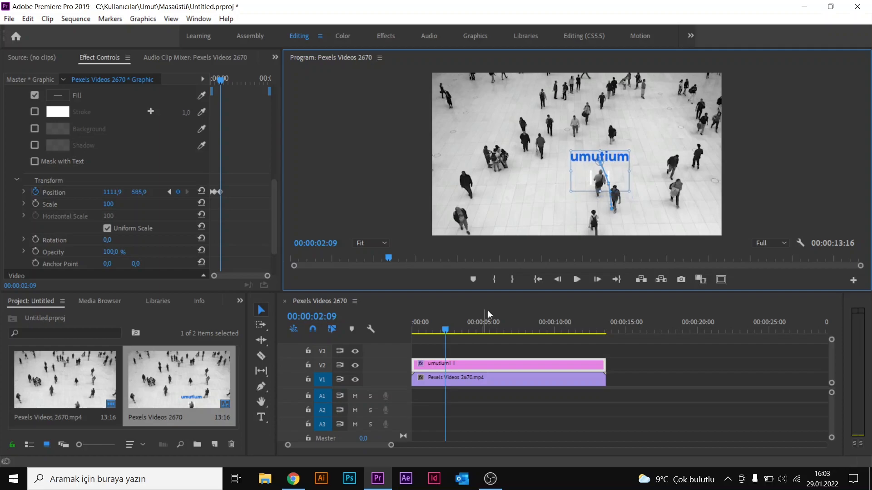
Advance to 00:00:03:20 and move the text up over the person to about 1104, 458.
left_click(446, 333)
key("space")
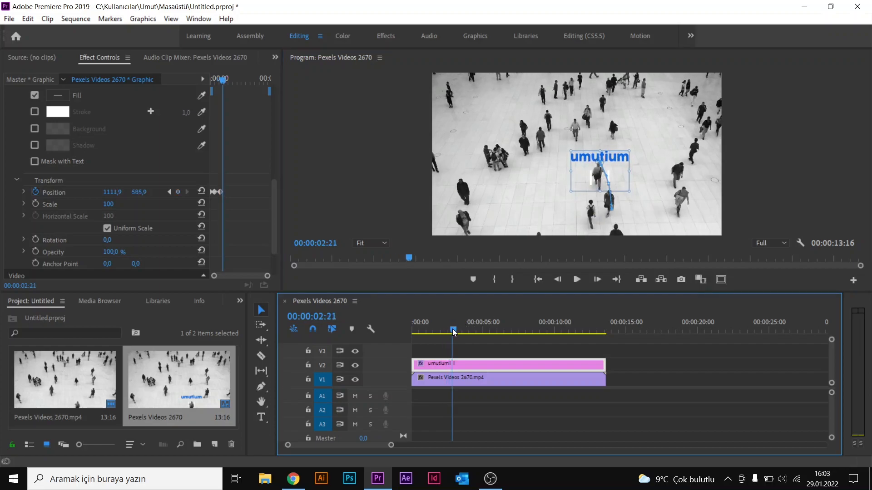
key("space")
left_click_drag(612, 162, 612, 142)
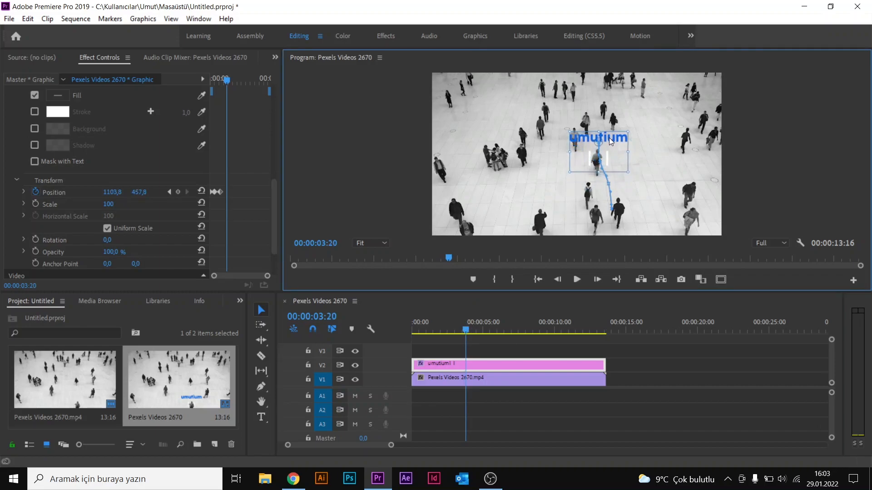
Add two more tracking keyframes for the text, at about 5 seconds and at 00:00:06:21, the latter at about 1089, 214.
left_click(465, 330)
left_click_drag(465, 330, 486, 328)
left_click(619, 142)
left_click_drag(620, 142, 618, 125)
left_click(486, 331)
key("space")
key("space")
left_click_drag(616, 126, 615, 107)
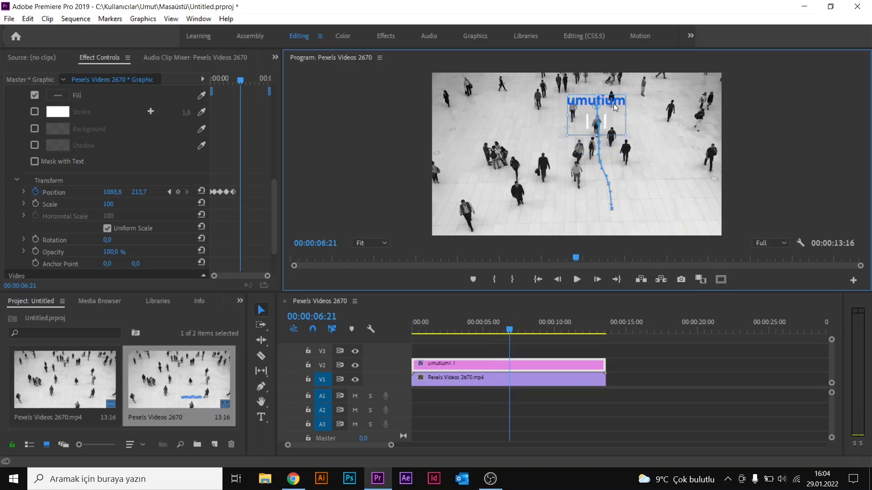
Keyframe the text farther up the person's path, at about 1096, 101 at 00:00:08:20 and about 1099, 3 at 00:00:10:13.
left_click_drag(511, 331, 539, 328)
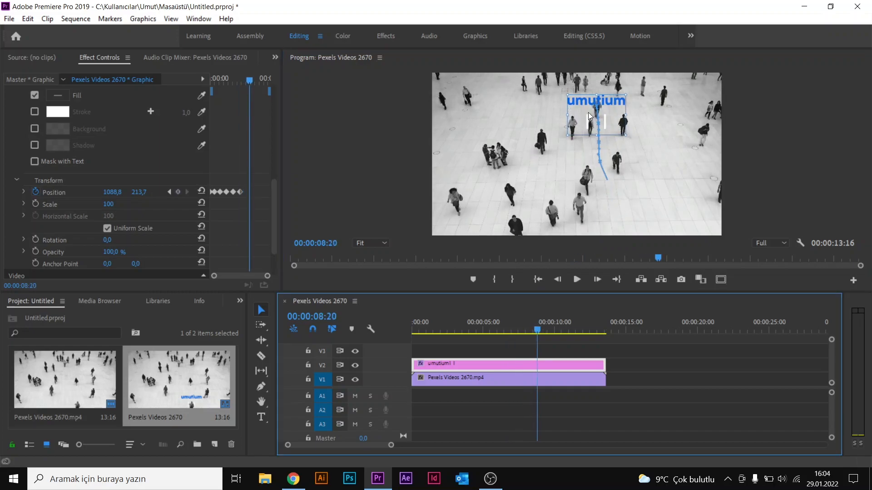
left_click_drag(617, 106, 619, 89)
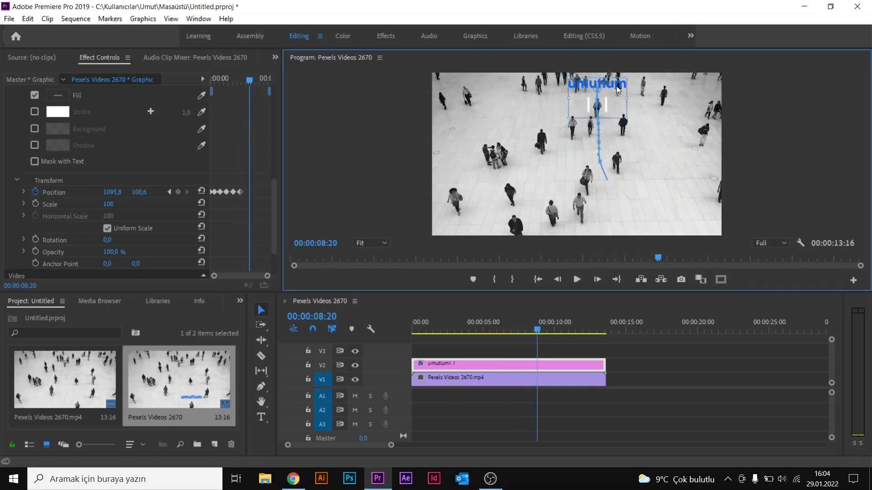
left_click(538, 328)
key("space")
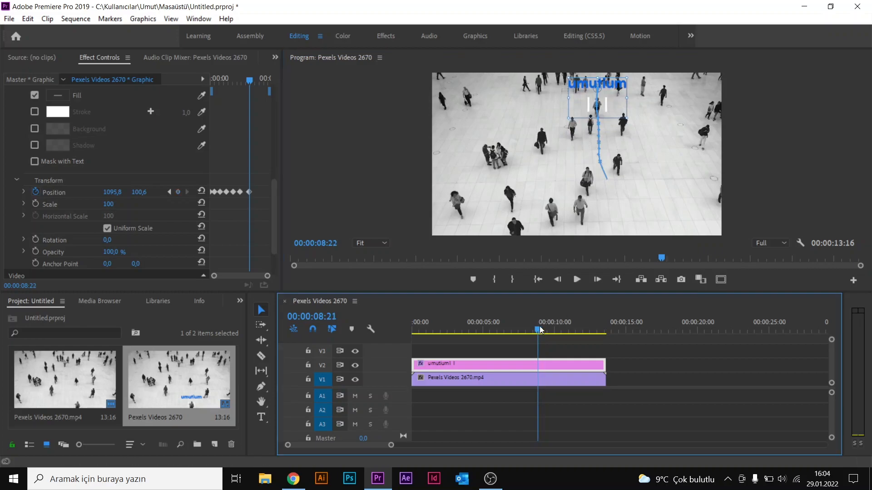
left_click(562, 323)
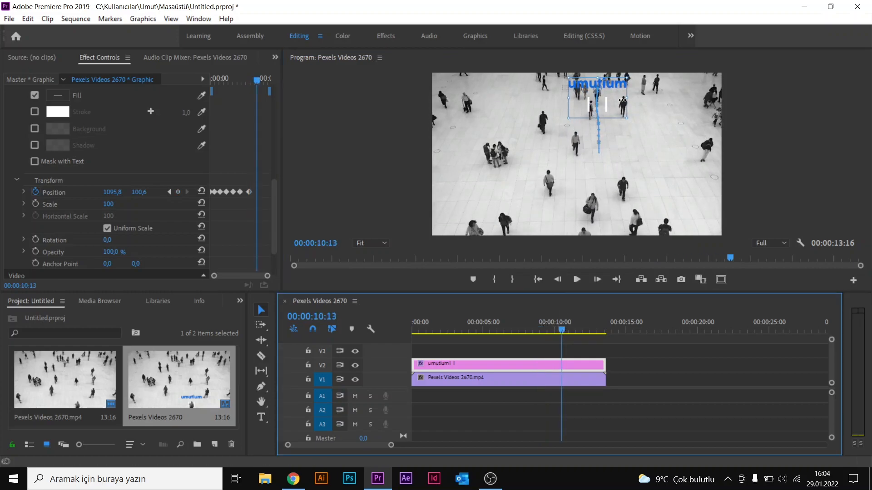
left_click_drag(618, 86, 618, 70)
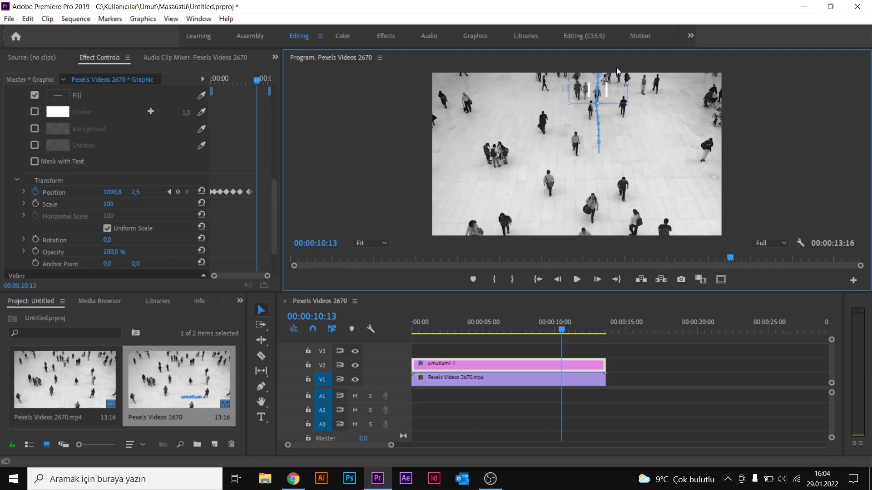
Move the text beyond the frame's upper edge to about 1065, -66 at 00:00:12:09, and slightly higher at 00:00:13:13.
left_click_drag(562, 335, 587, 317)
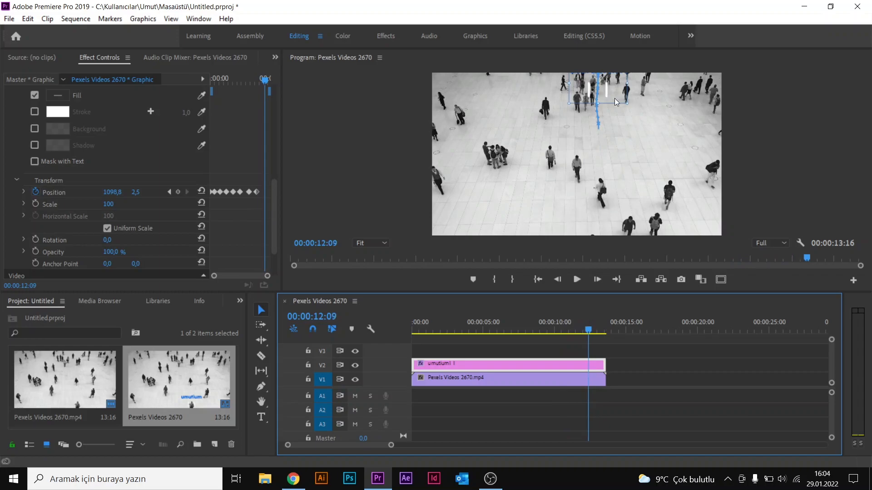
left_click_drag(609, 93, 604, 82)
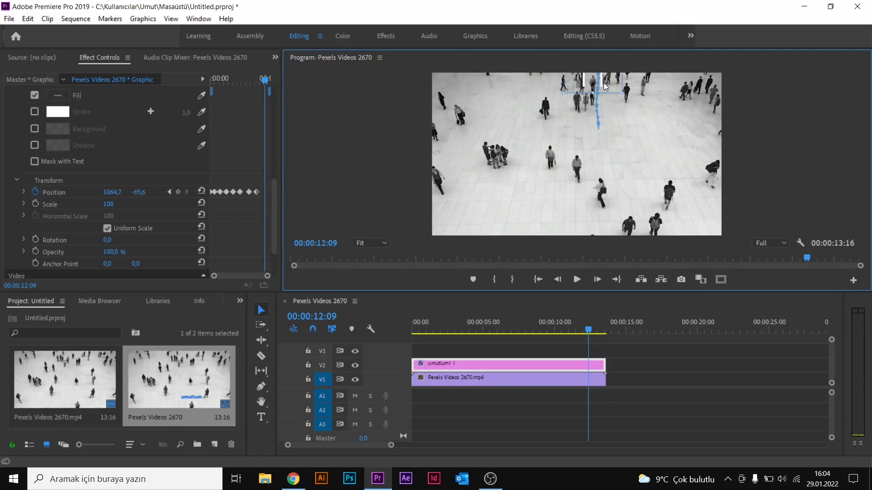
left_click_drag(589, 330, 606, 324)
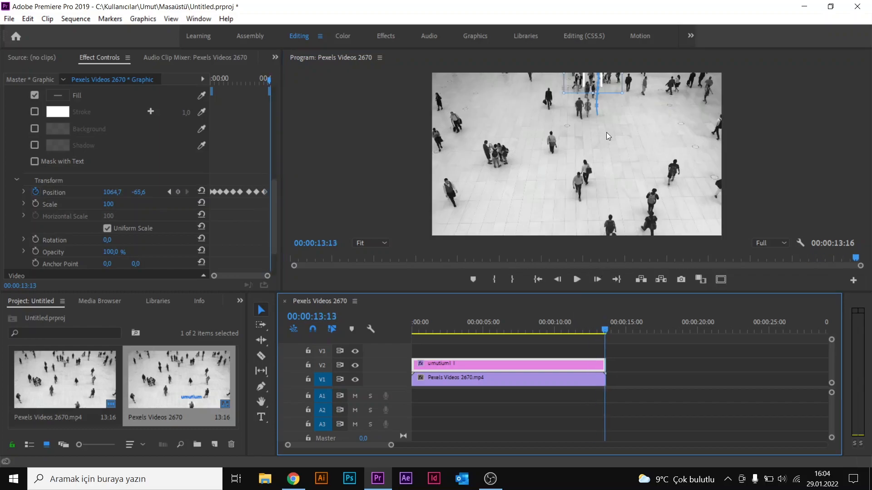
left_click(598, 82)
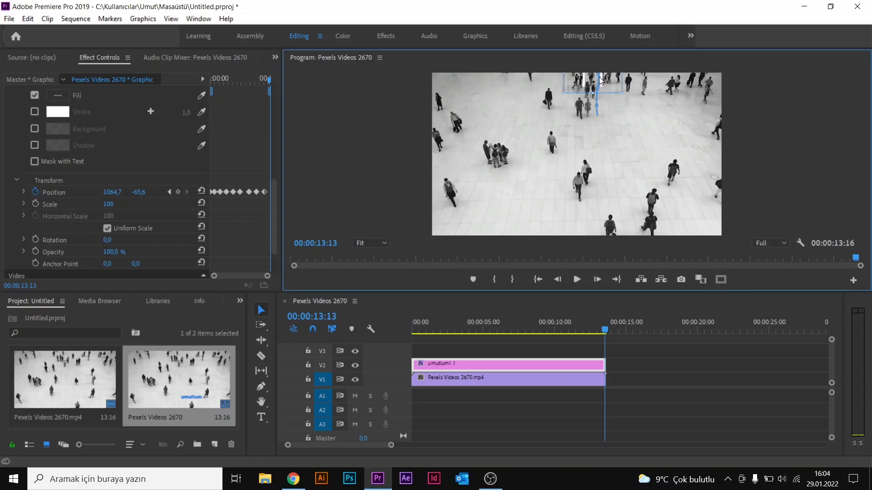
left_click_drag(600, 80, 600, 77)
Play the sequence from the start to review how the text follows the walking person.
left_click_drag(610, 328, 375, 348)
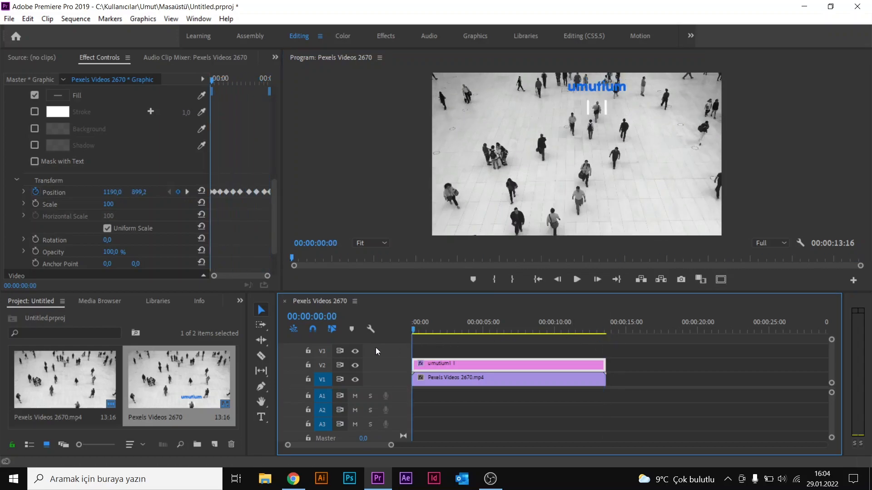
left_click(577, 279)
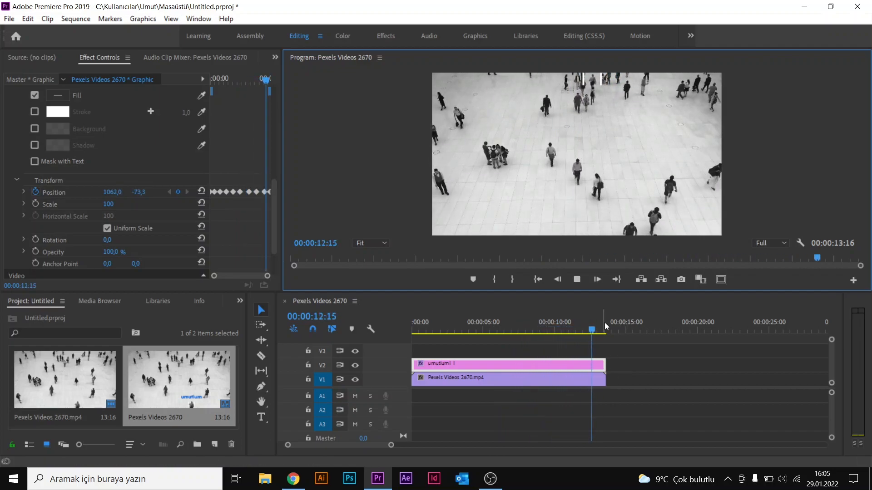
left_click(577, 279)
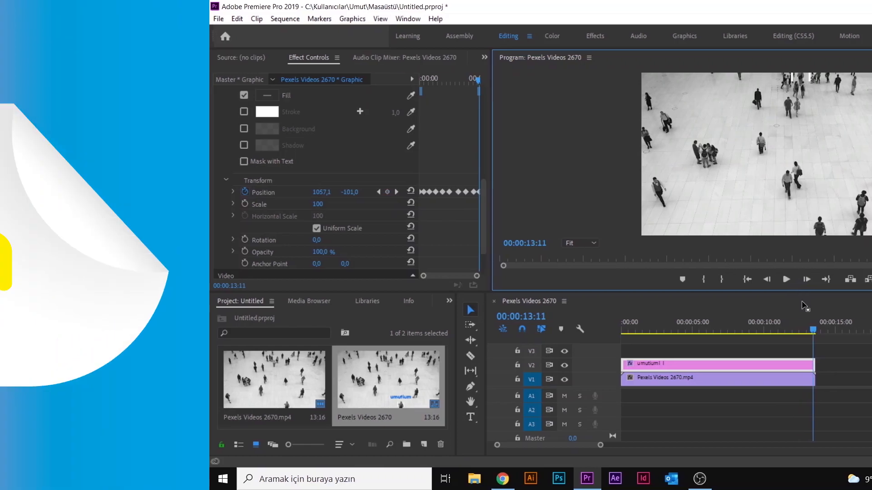